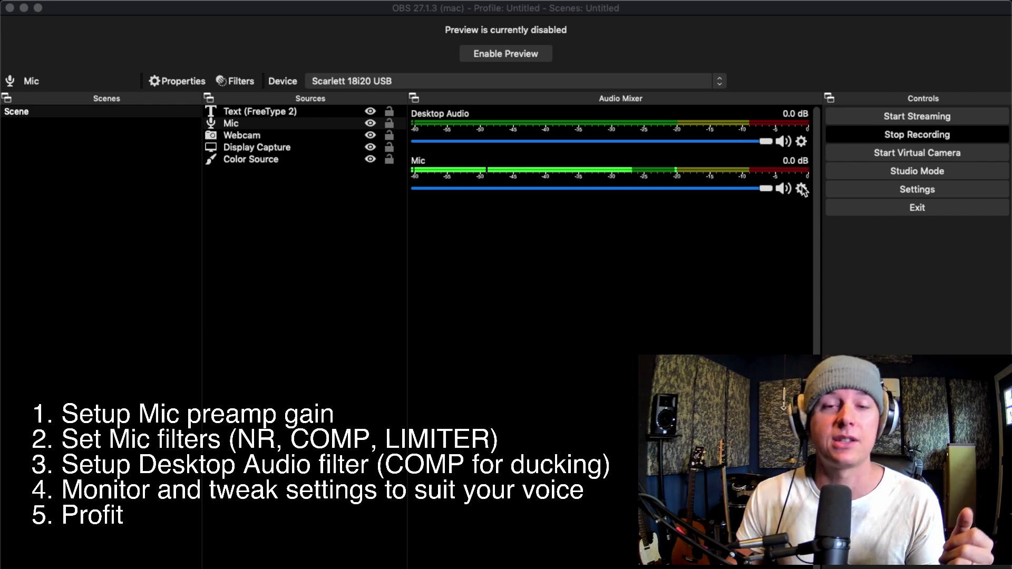
# Step: Open the Mic's Filters window and reposition it on screen
pyautogui.click(801, 188)
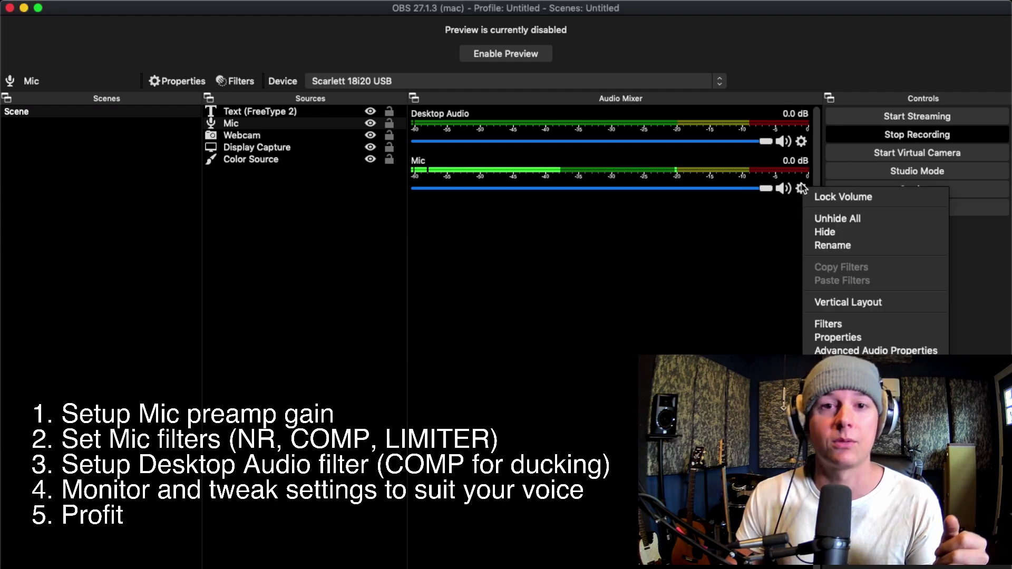
pyautogui.click(838, 324)
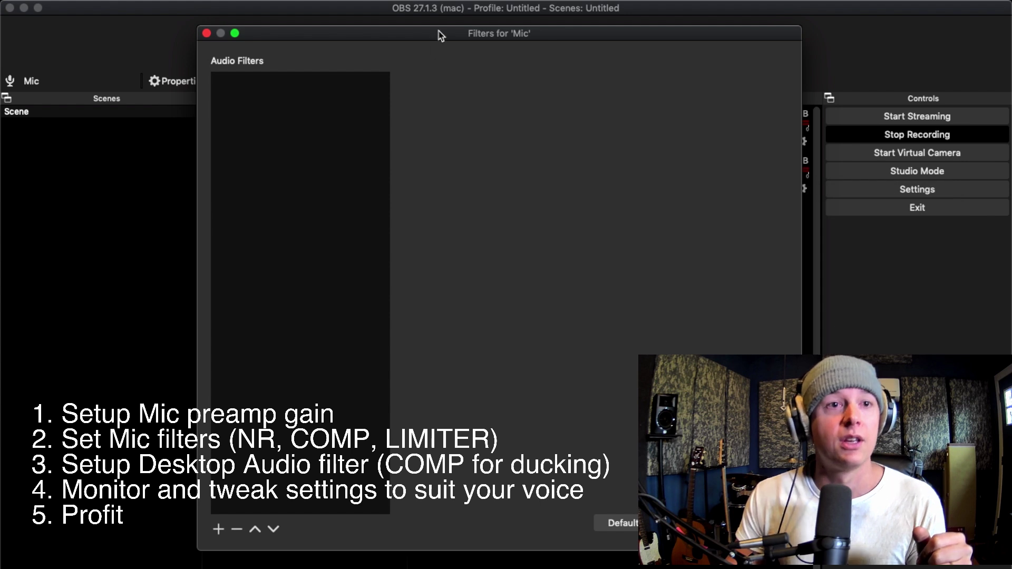
pyautogui.moveTo(441, 36); pyautogui.dragTo(481, 40)
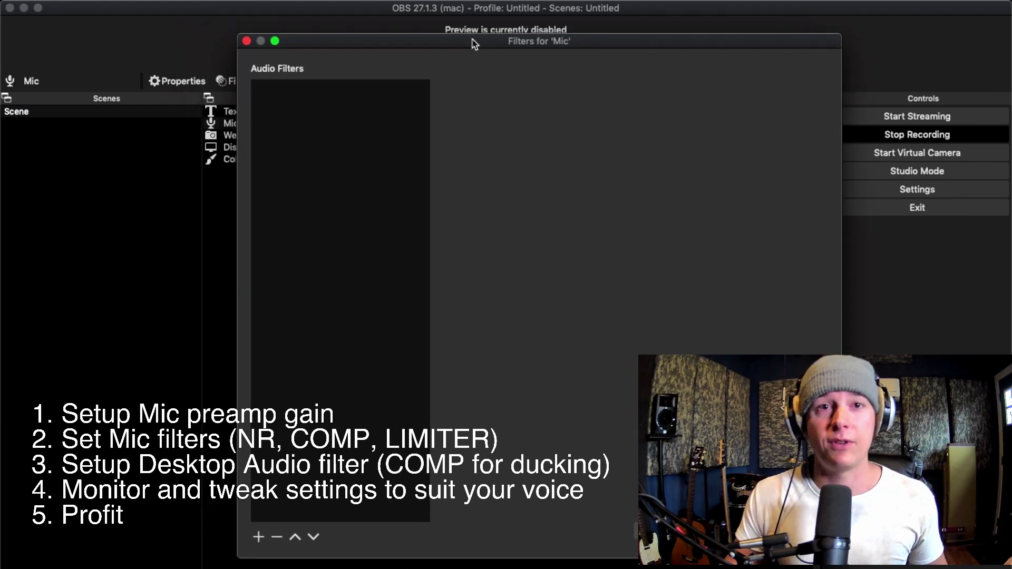
pyautogui.moveTo(474, 44); pyautogui.dragTo(491, 43)
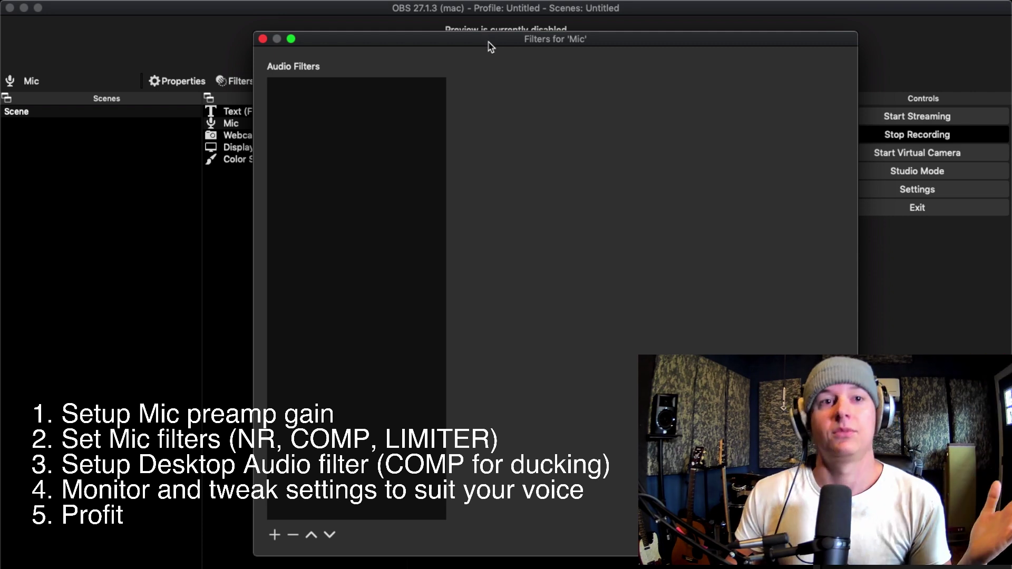
pyautogui.moveTo(491, 46); pyautogui.dragTo(494, 42)
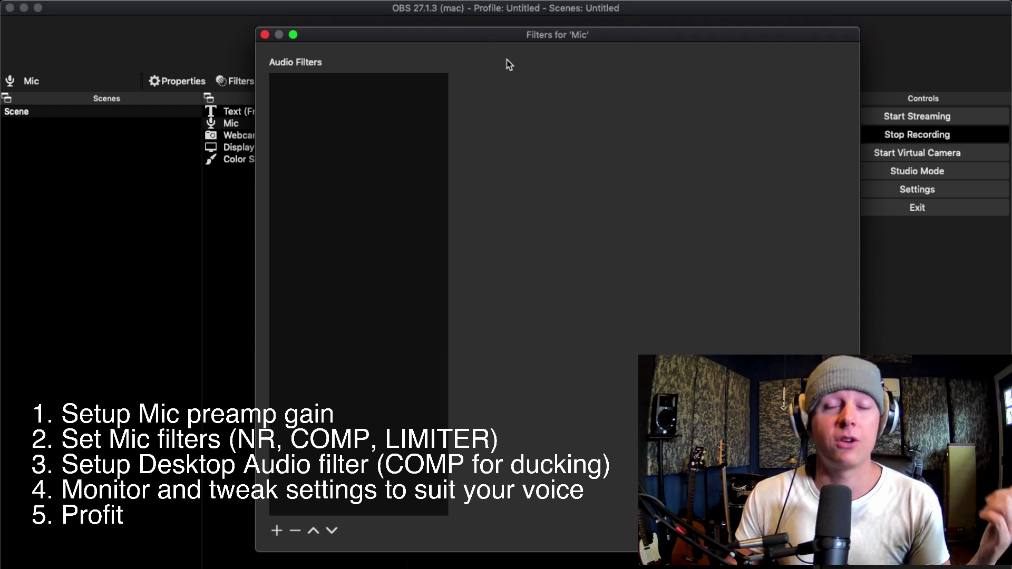
# Step: Add a Noise Suppression filter to the Mic using the RNNoise method
pyautogui.click(277, 531)
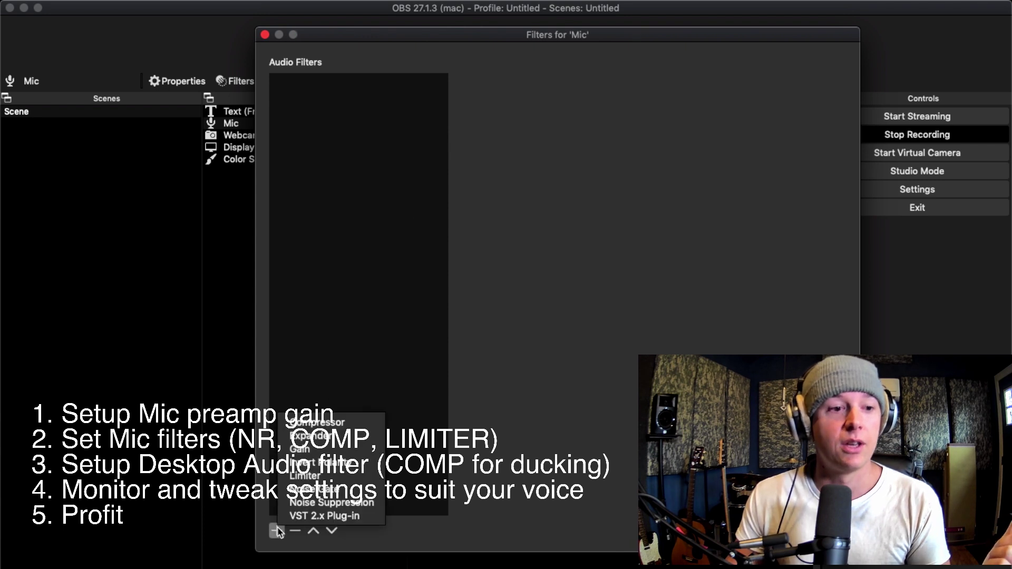
pyautogui.click(348, 503)
pyautogui.click(590, 103)
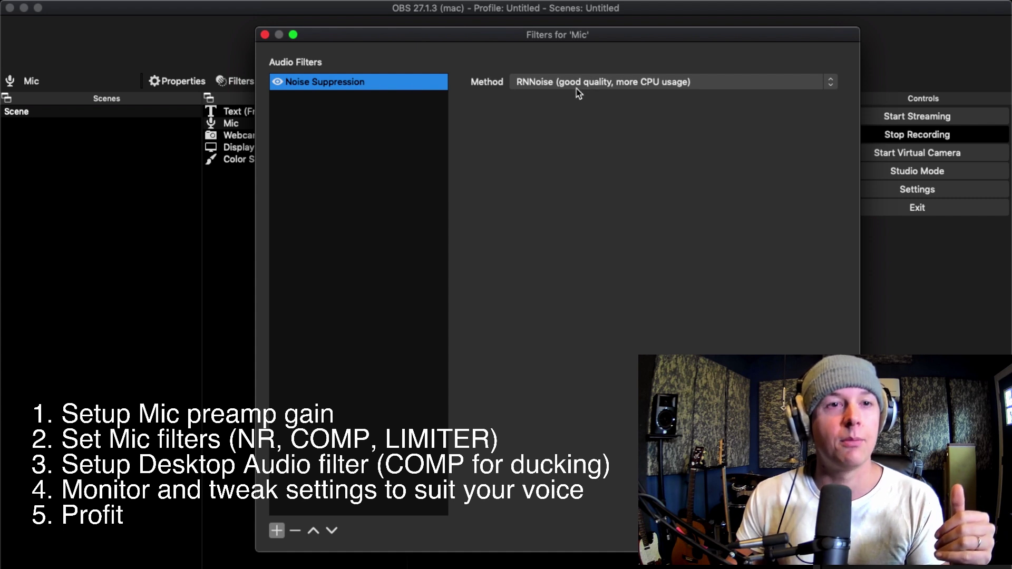
pyautogui.click(557, 86)
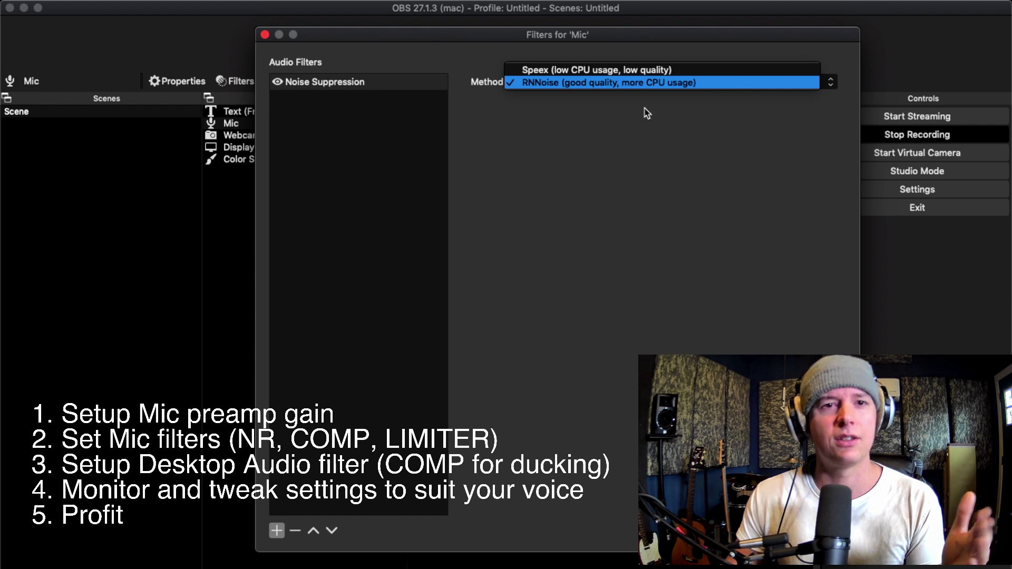
pyautogui.click(627, 128)
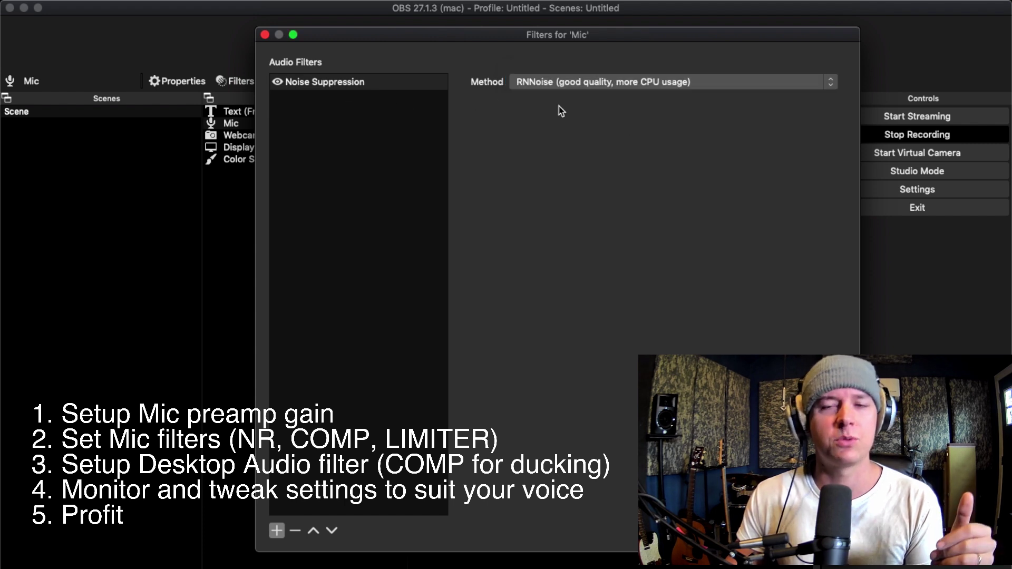
pyautogui.click(279, 86)
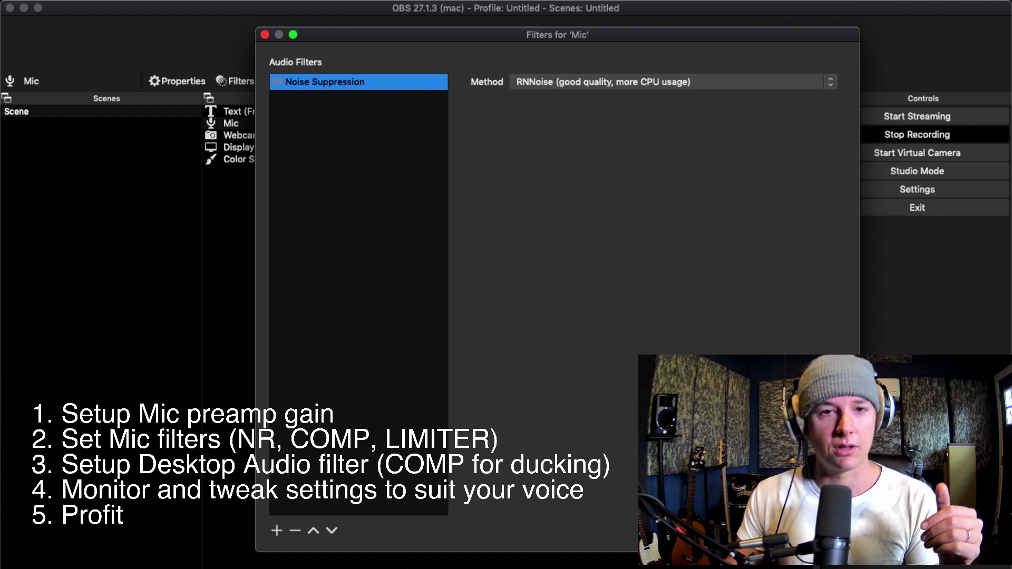
pyautogui.moveTo(827, 39); pyautogui.dragTo(782, 240)
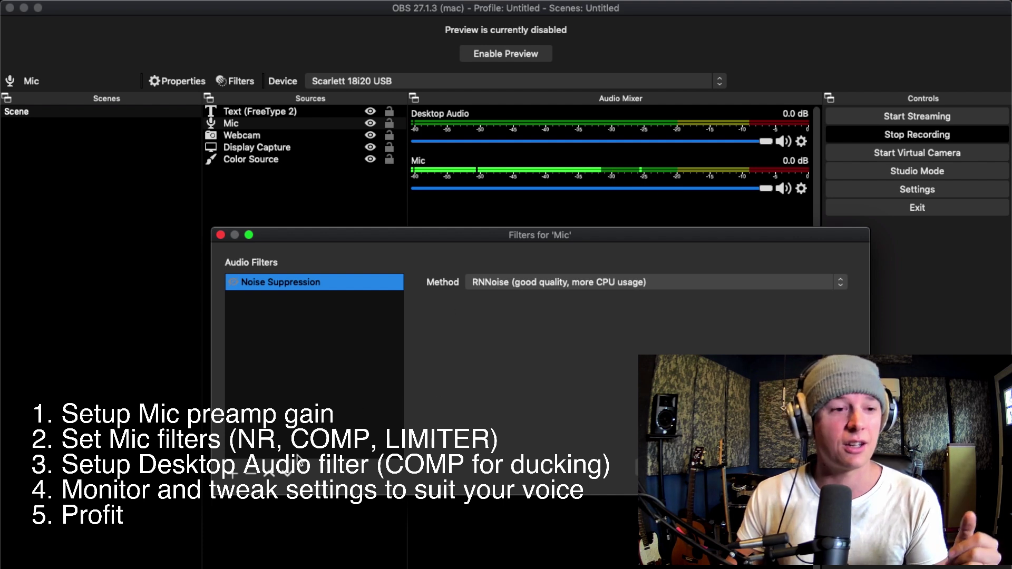
# Step: Add a Mic Compressor with threshold -25.80 dB and ratio 3.00:1
pyautogui.click(234, 476)
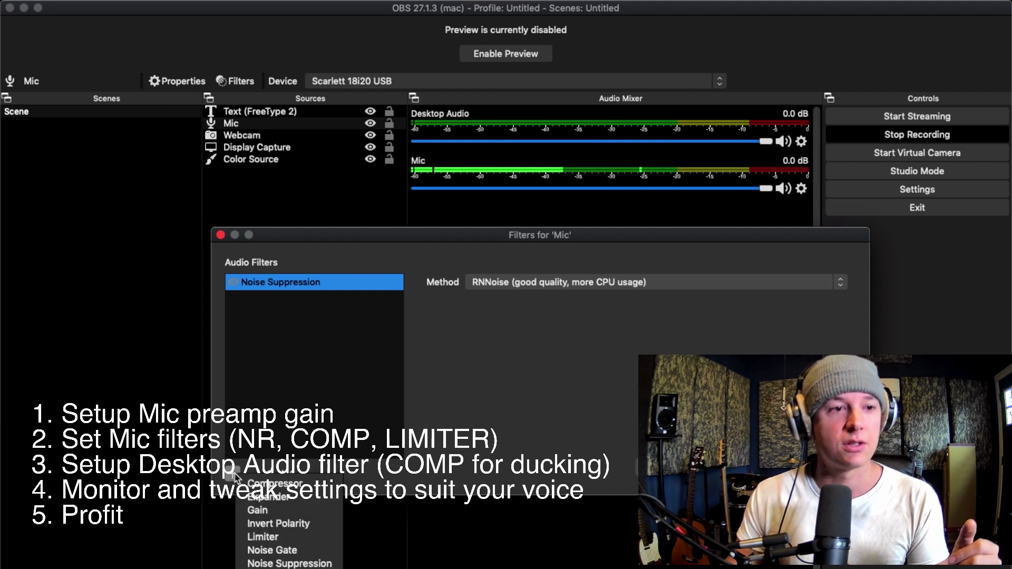
pyautogui.click(282, 488)
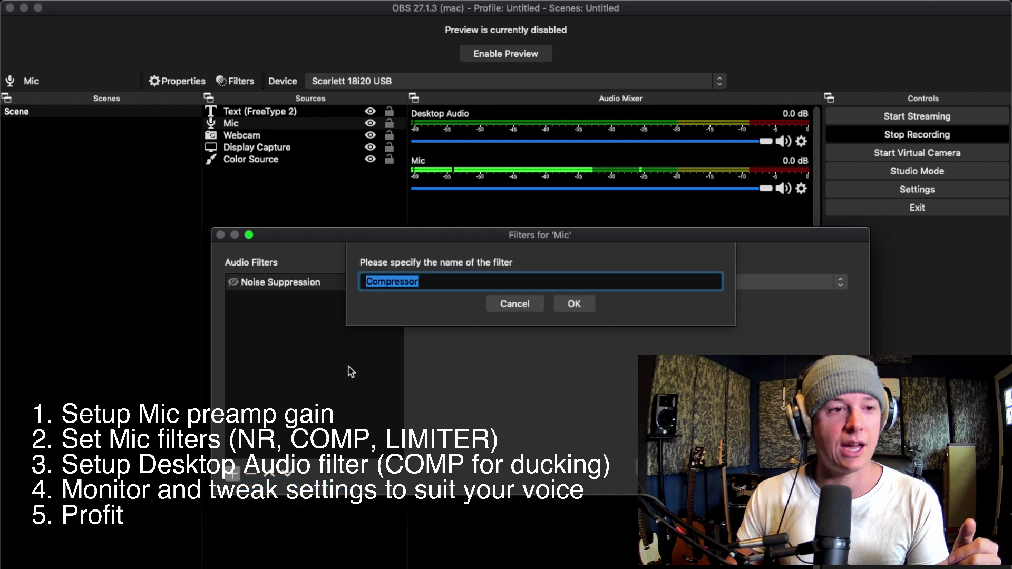
pyautogui.click(583, 305)
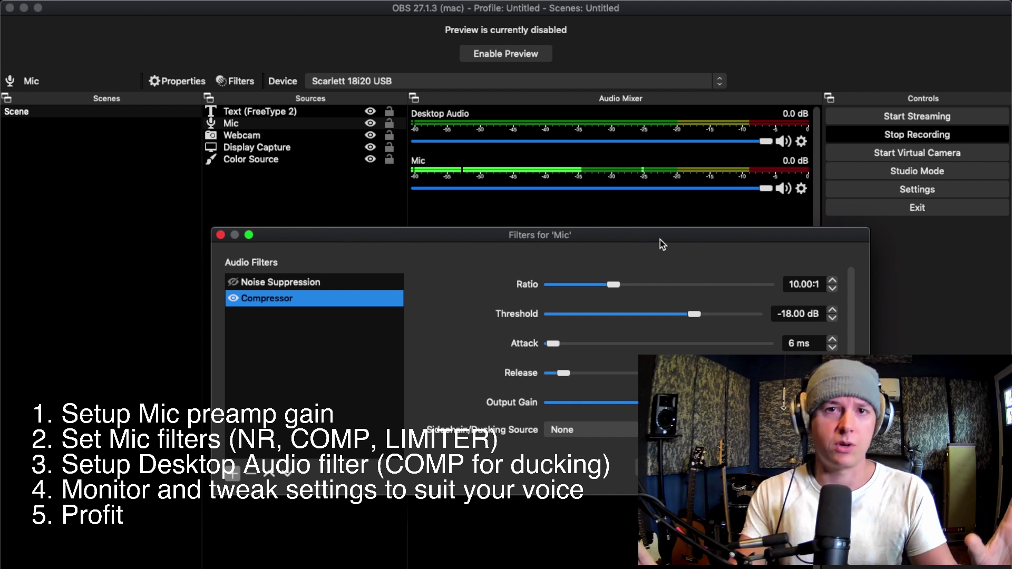
pyautogui.moveTo(582, 235); pyautogui.dragTo(573, 212)
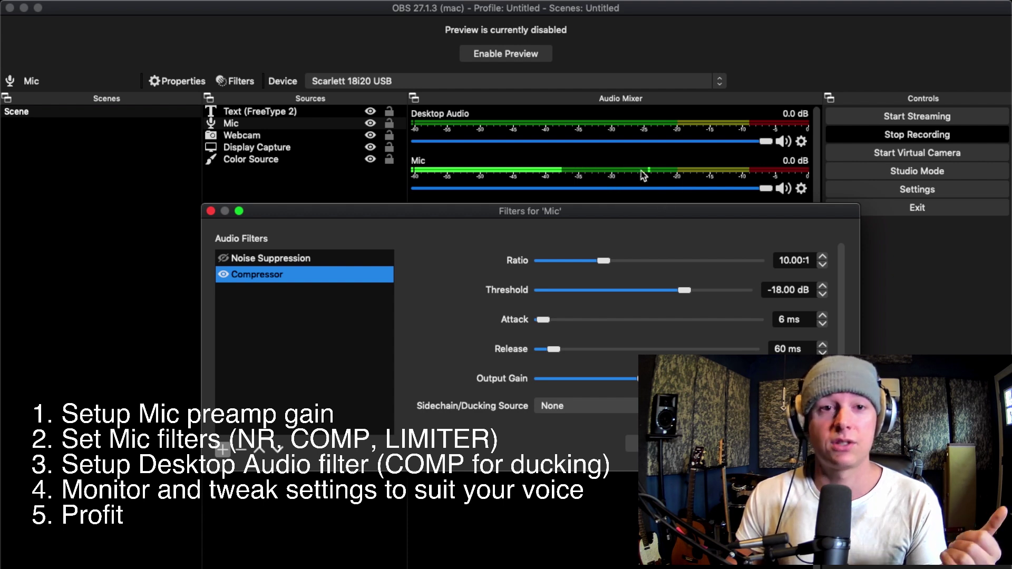
pyautogui.moveTo(684, 290); pyautogui.dragTo(659, 293)
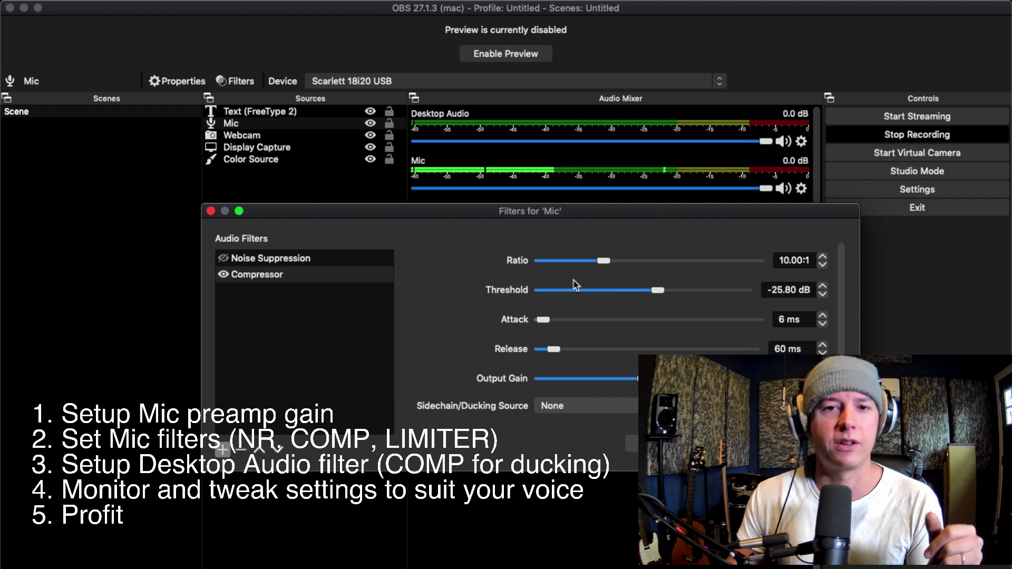
pyautogui.moveTo(604, 261); pyautogui.dragTo(556, 266)
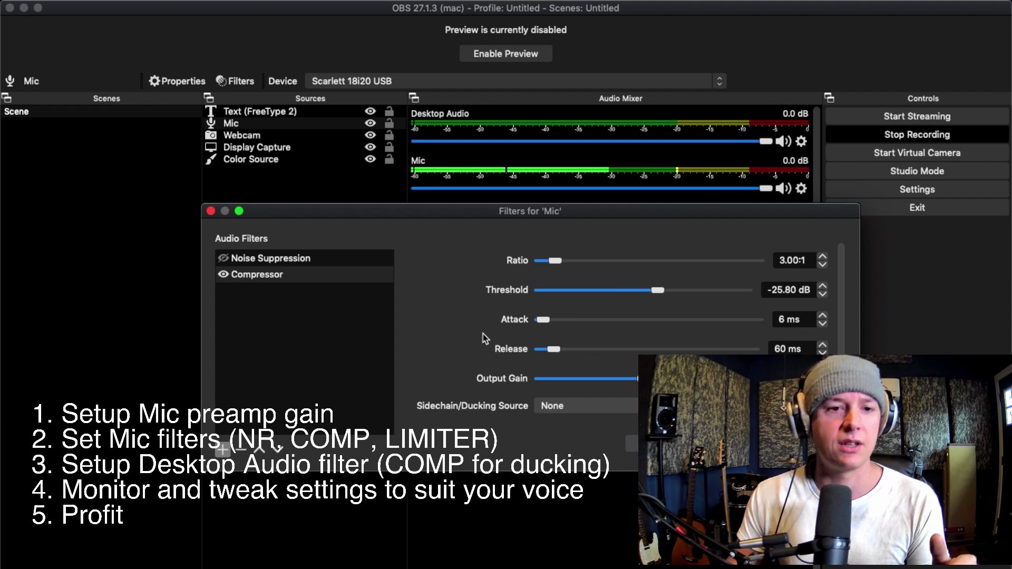
pyautogui.scroll(-1, 484, 339)
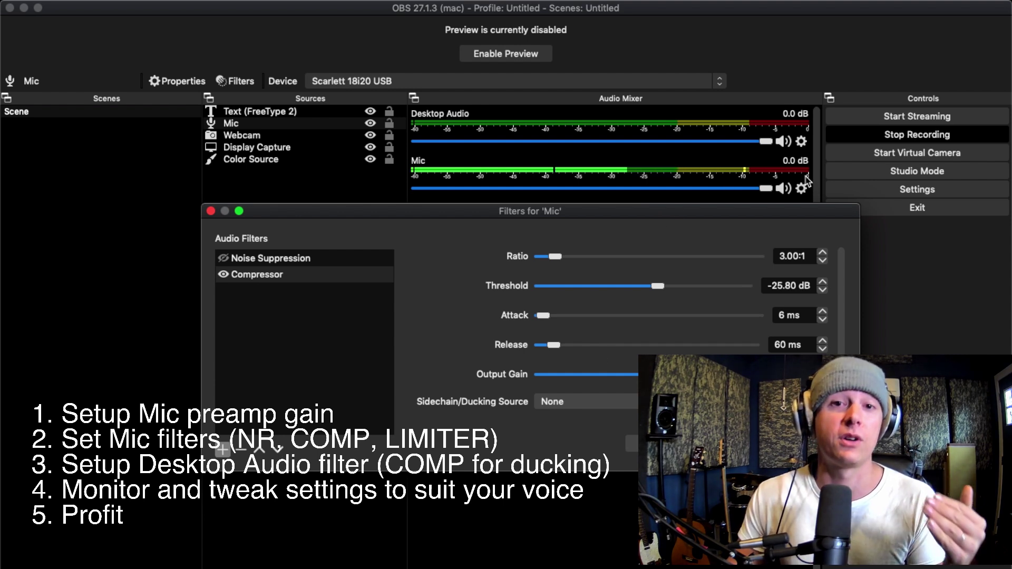
# Step: Add a Limiter after the Compressor, keeping -6.00 dB threshold and 60 ms release
pyautogui.click(222, 450)
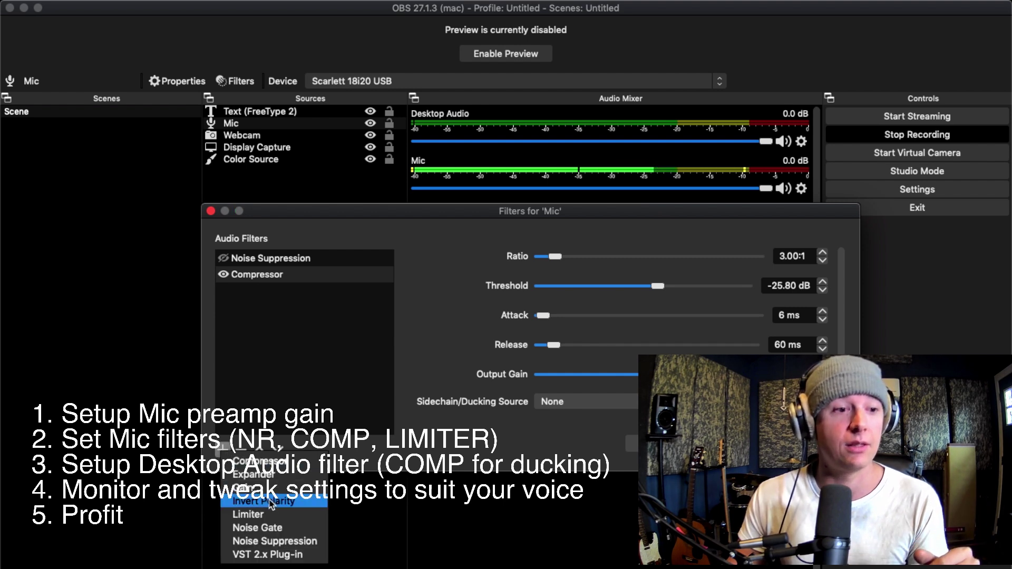
pyautogui.click(249, 514)
pyautogui.click(565, 280)
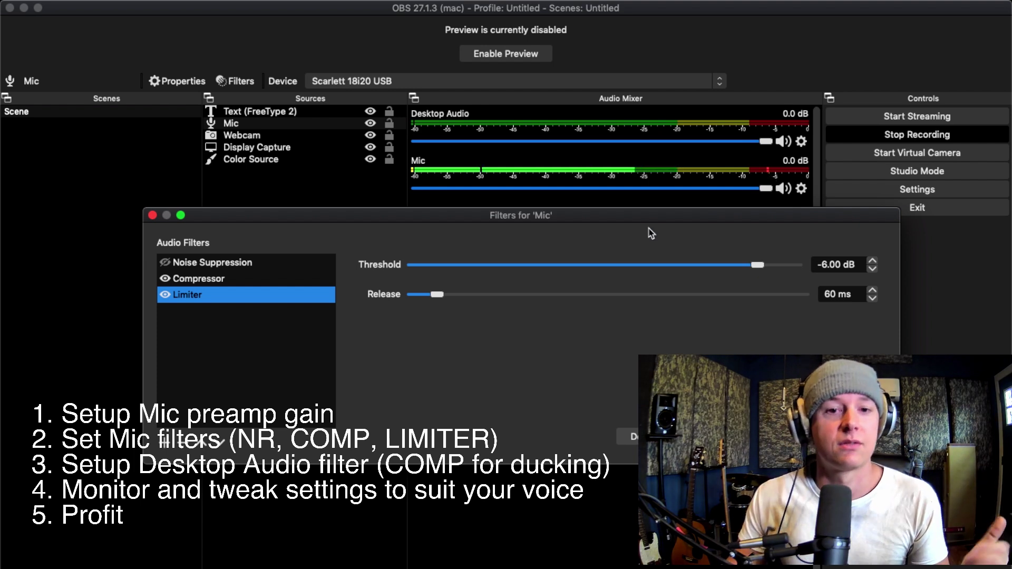
# Step: Close the Filters for 'Mic' window
pyautogui.click(153, 215)
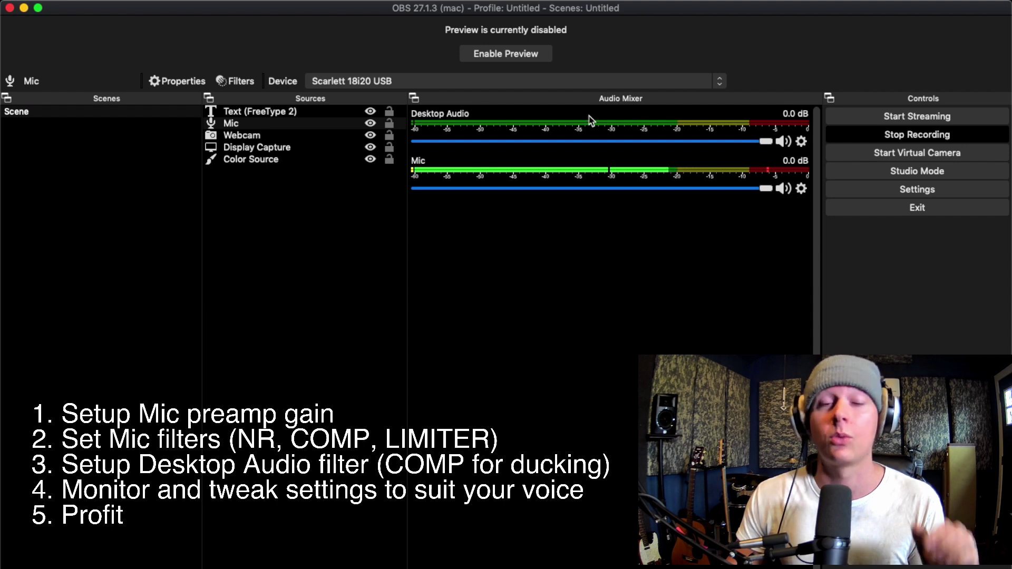
# Step: Add a Compressor to Desktop Audio with Mic as its sidechain/ducking source
pyautogui.click(802, 142)
pyautogui.click(836, 278)
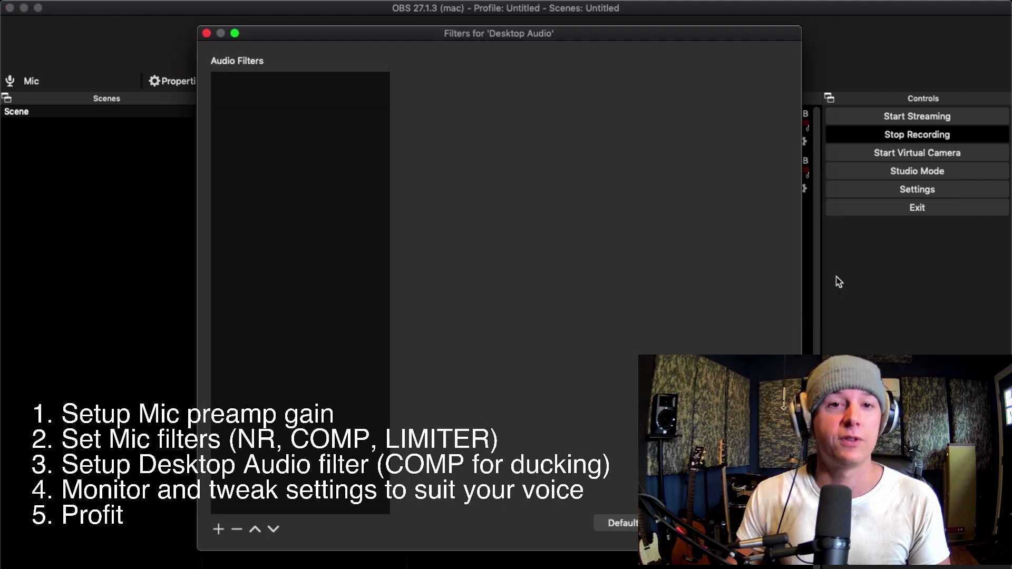
pyautogui.click(219, 529)
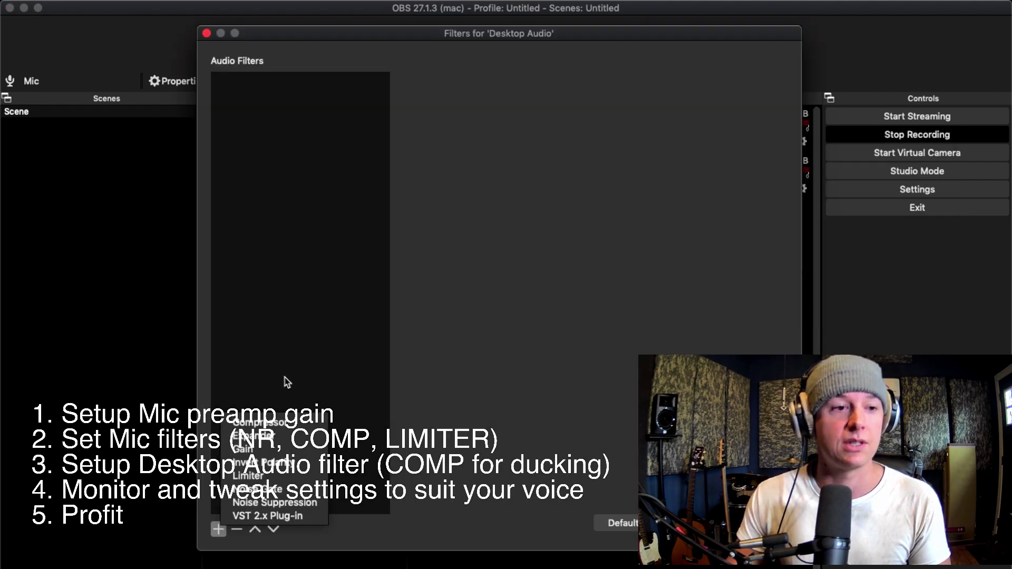
pyautogui.click(270, 424)
pyautogui.click(541, 98)
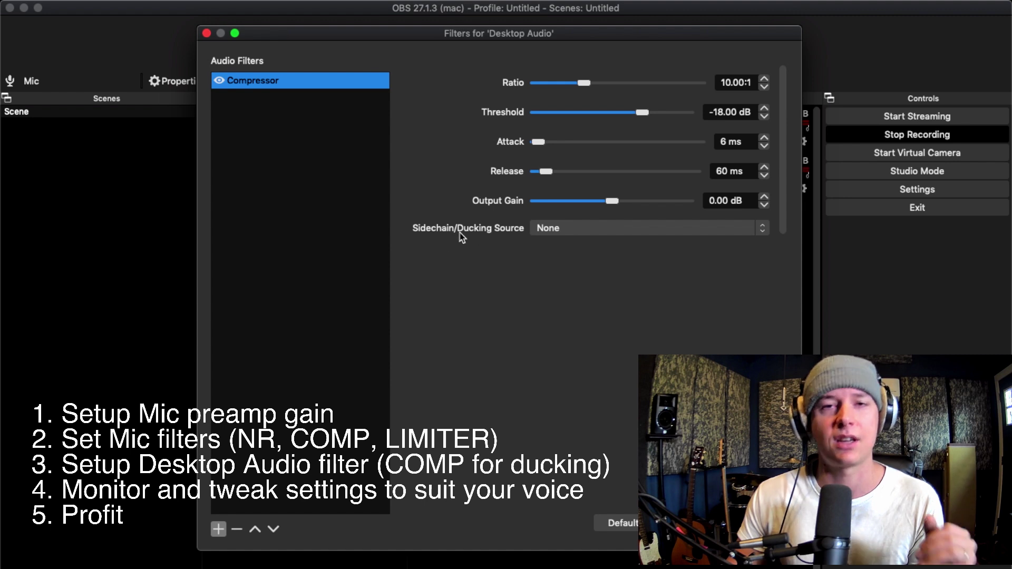
pyautogui.click(583, 230)
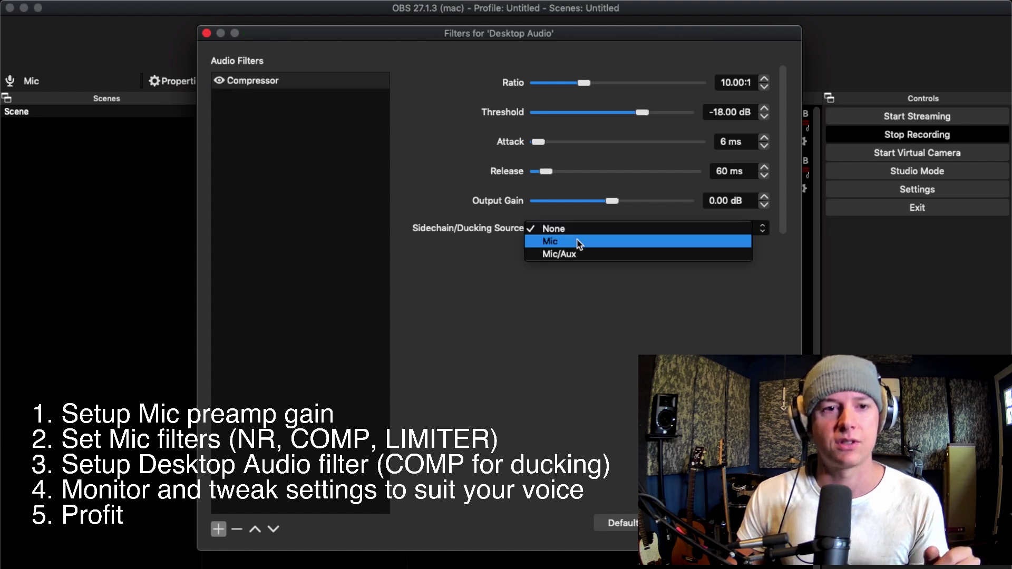
pyautogui.click(578, 244)
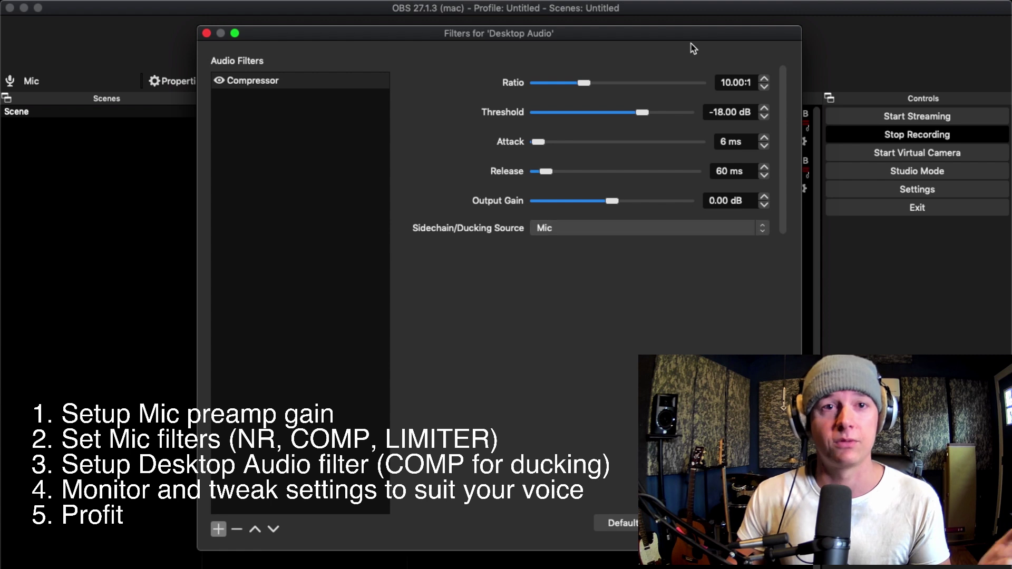
pyautogui.moveTo(688, 37); pyautogui.dragTo(663, 58)
# Step: Lower the Desktop Audio Compressor threshold to -36.10 dB, keeping the 10.00:1 ratio
pyautogui.moveTo(770, 567); pyautogui.dragTo(875, 279)
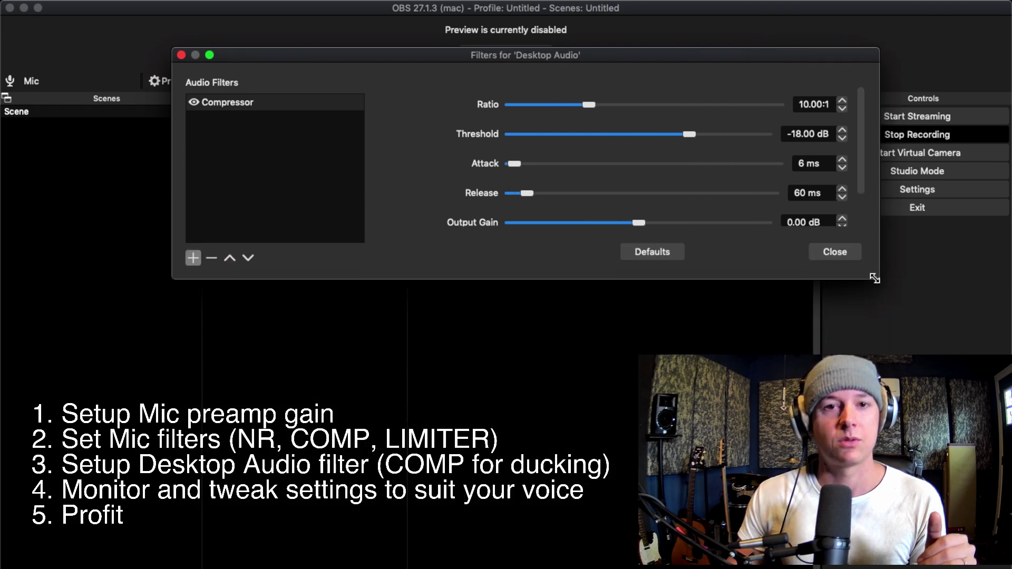
pyautogui.moveTo(807, 58); pyautogui.dragTo(778, 208)
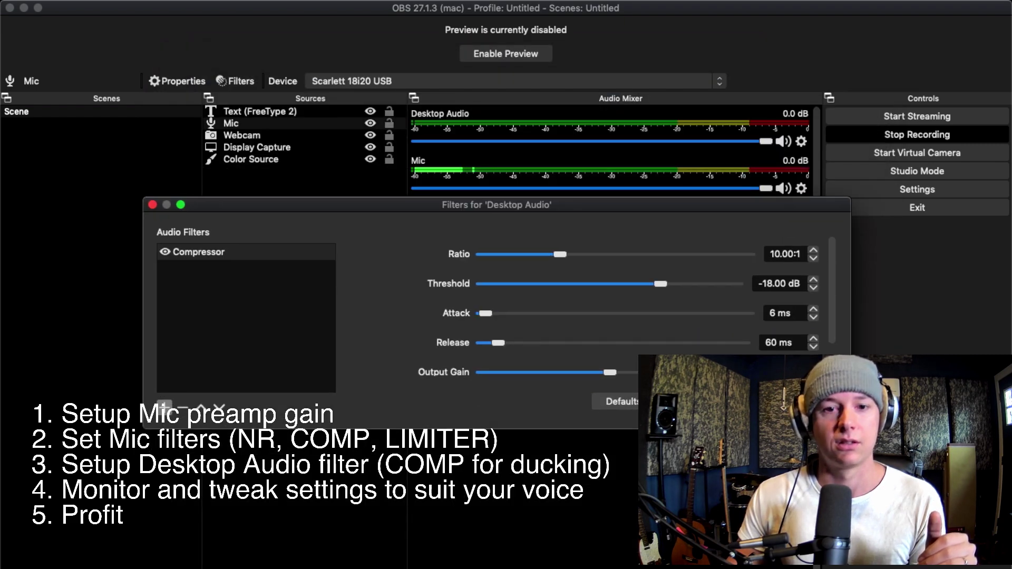
pyautogui.moveTo(850, 428); pyautogui.dragTo(850, 449)
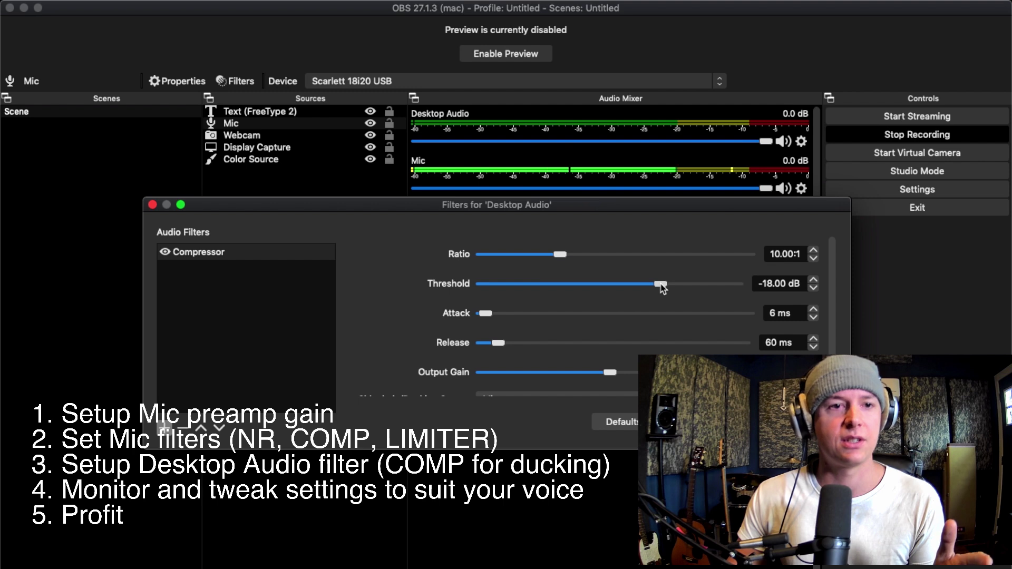
pyautogui.scroll(-1, 663, 292)
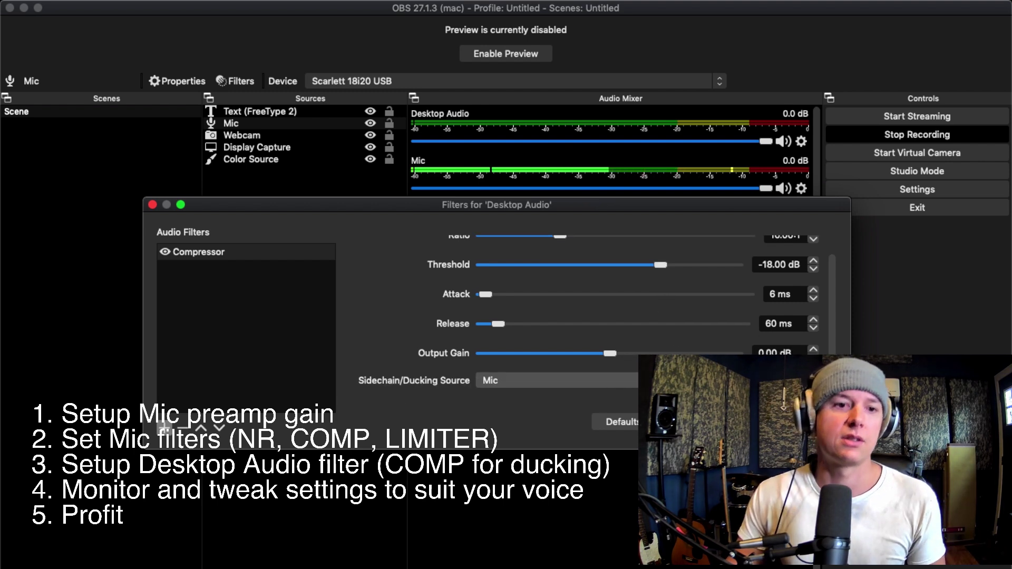
pyautogui.scroll(1, 634, 330)
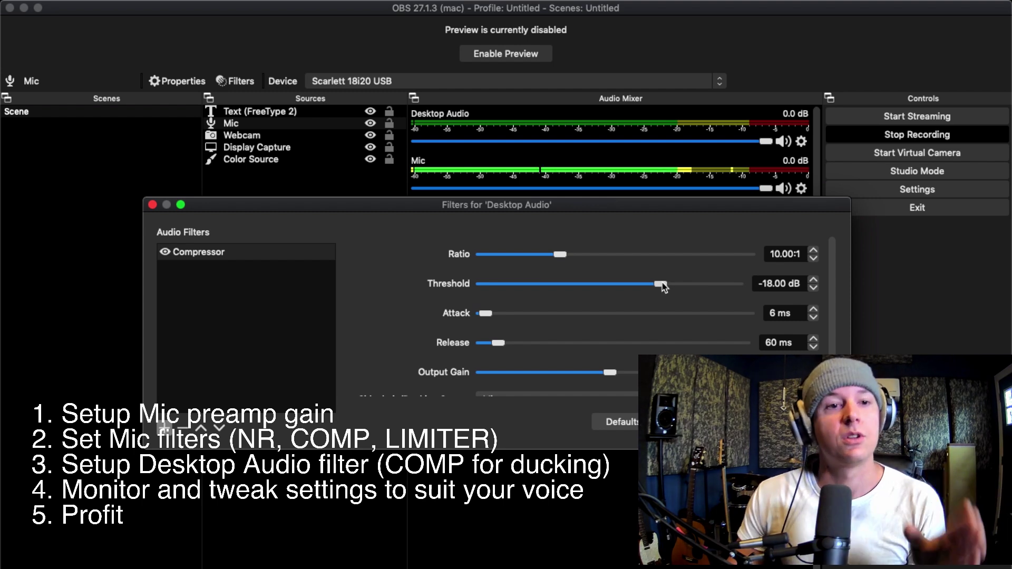
pyautogui.moveTo(659, 285); pyautogui.dragTo(578, 283)
pyautogui.moveTo(655, 205); pyautogui.dragTo(653, 216)
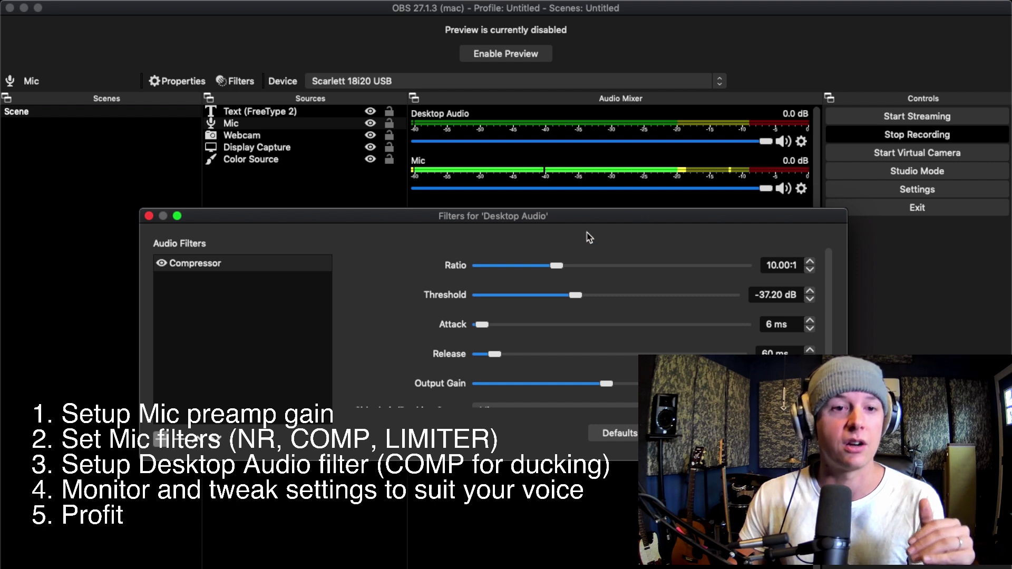
pyautogui.moveTo(576, 299); pyautogui.dragTo(582, 298)
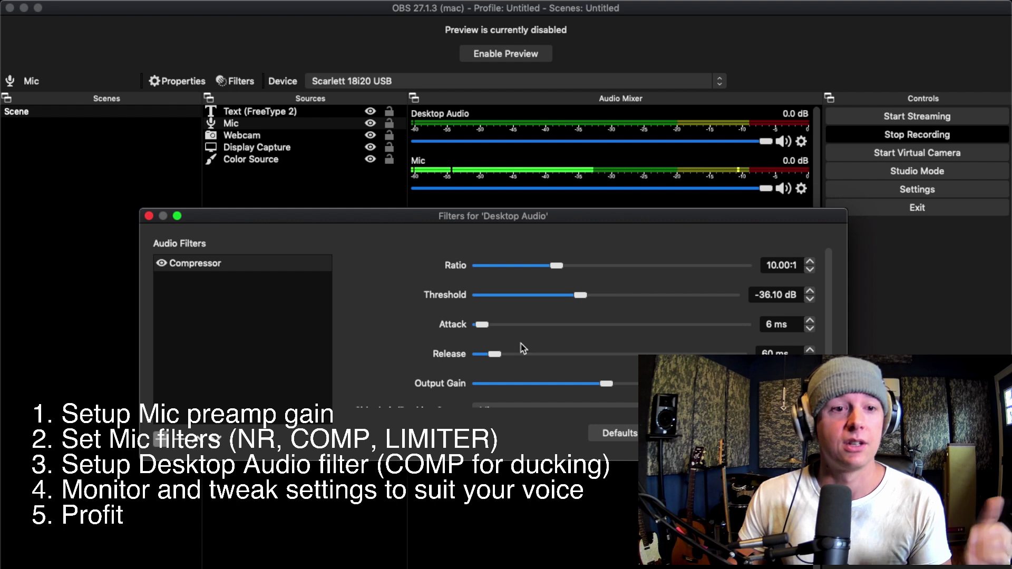
# Step: Set the Desktop Audio Compressor release to 1000 ms and attack to 43 ms
pyautogui.moveTo(495, 355); pyautogui.dragTo(740, 354)
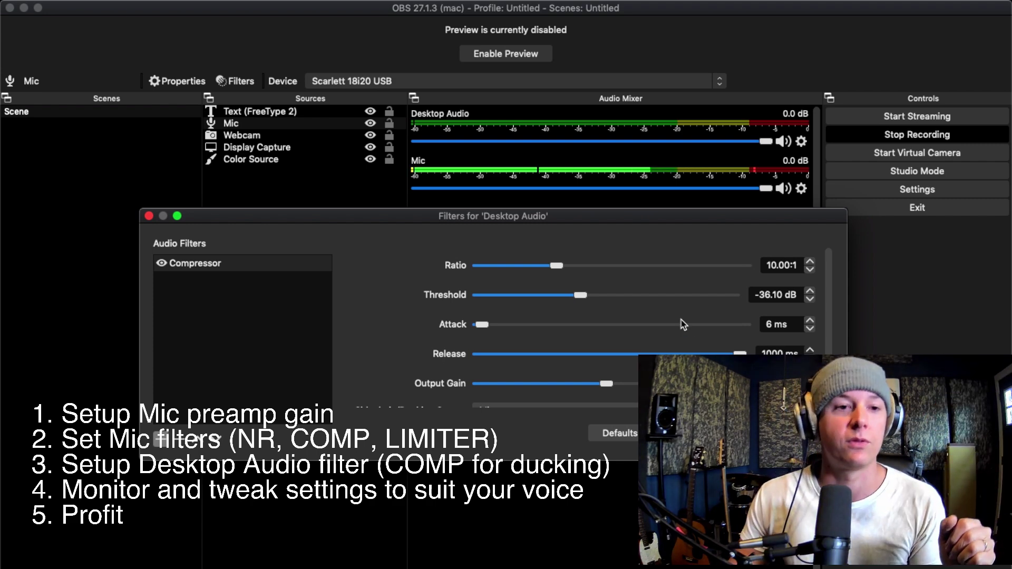
pyautogui.scroll(-2, 831, 332)
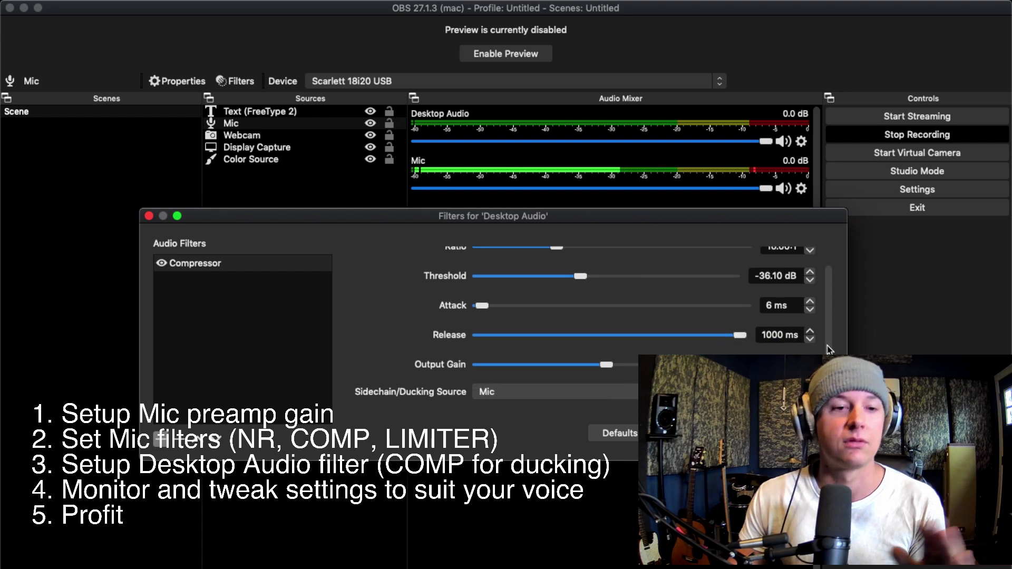
pyautogui.scroll(2, 831, 332)
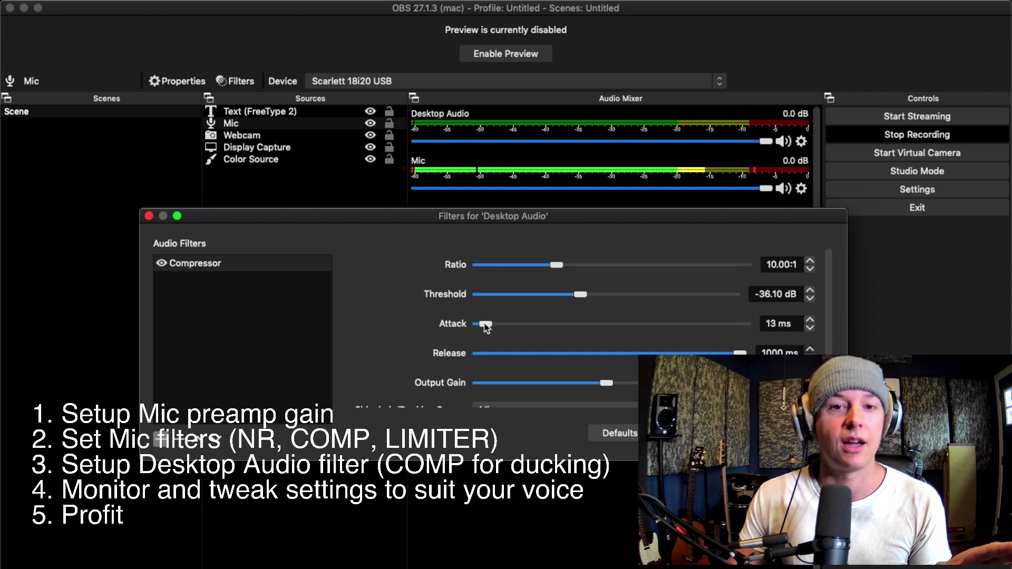
pyautogui.moveTo(486, 324); pyautogui.dragTo(502, 331)
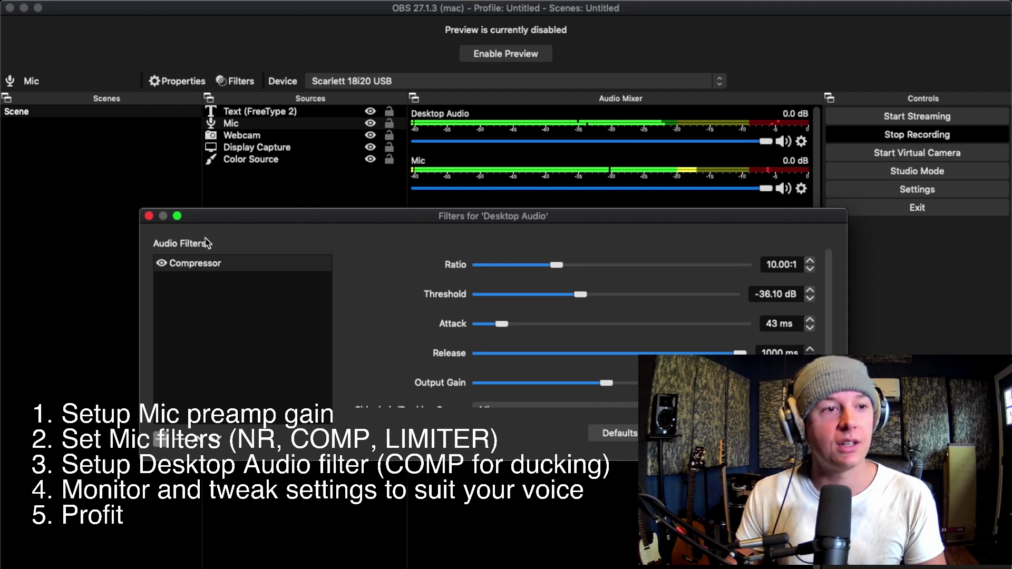
pyautogui.click(162, 267)
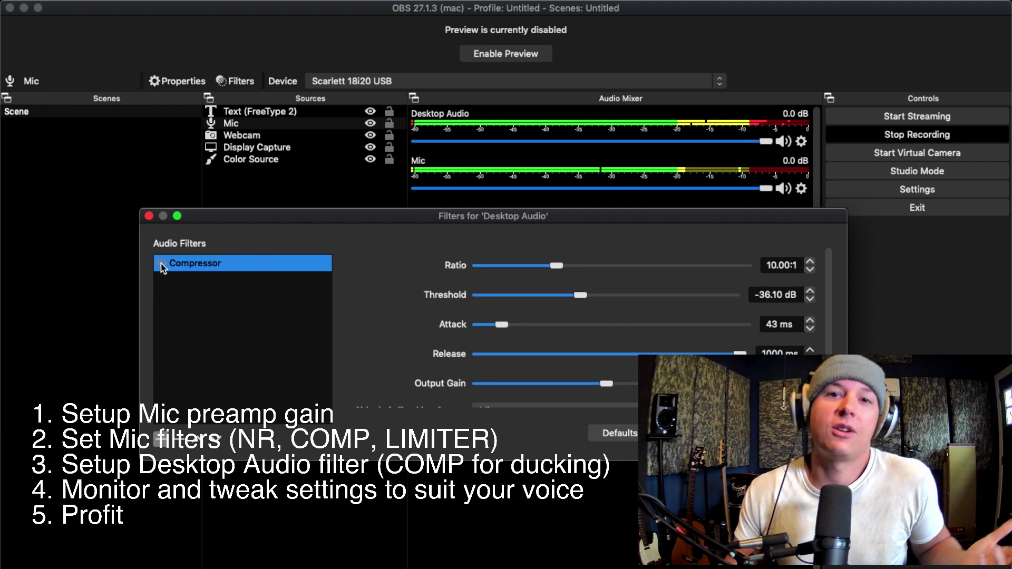
pyautogui.click(161, 264)
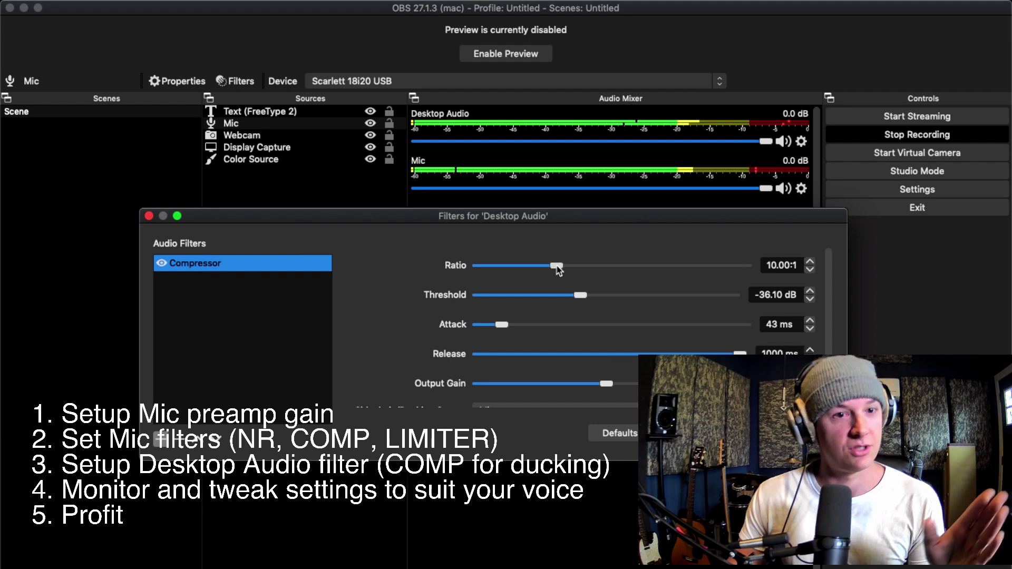
# Step: Set the Desktop Audio Compressor to 18.00:1 ratio and -41.90 dB threshold
pyautogui.moveTo(558, 269); pyautogui.dragTo(625, 268)
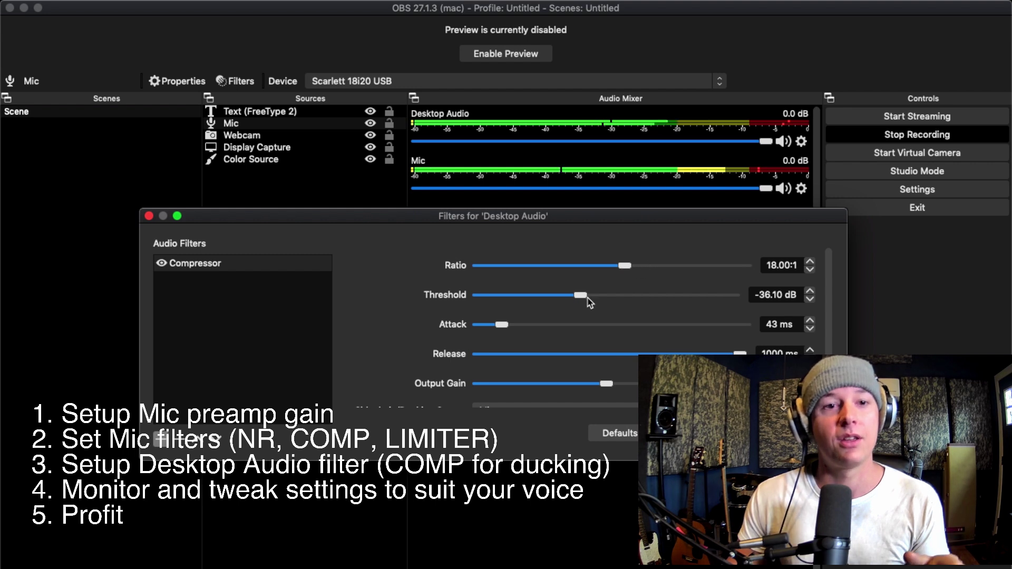
pyautogui.scroll(-2, 582, 301)
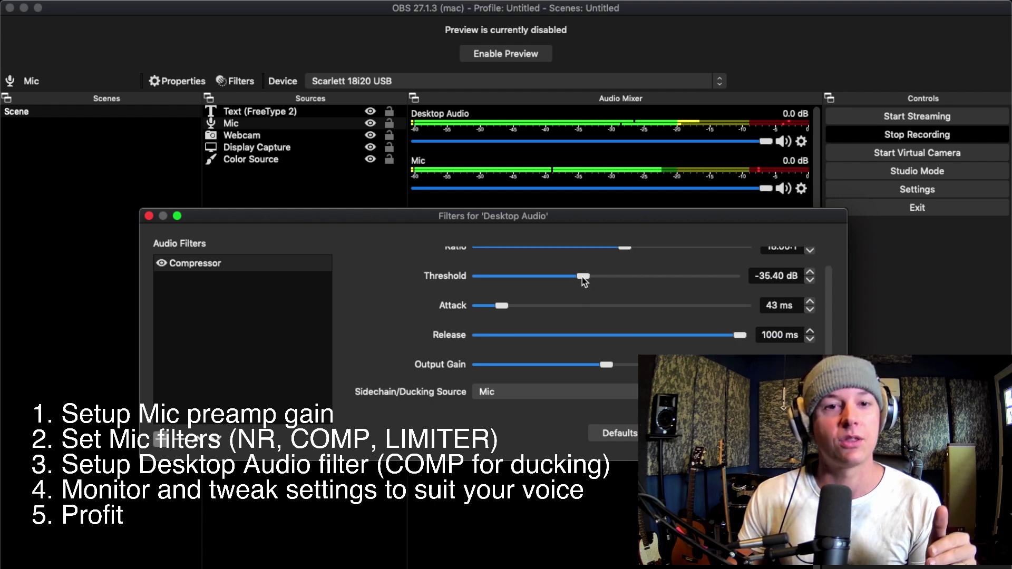
pyautogui.scroll(-4, 582, 290)
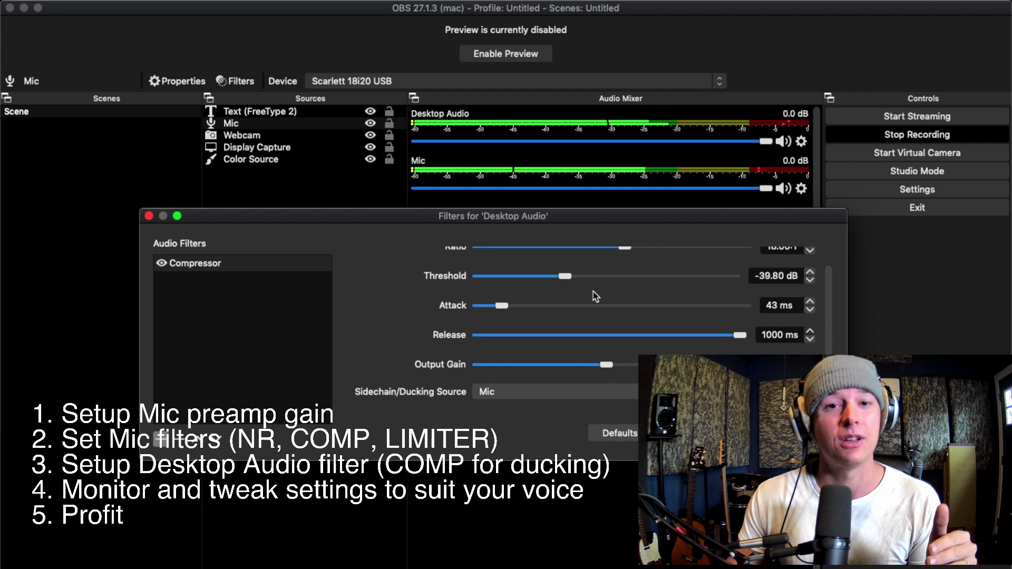
pyautogui.moveTo(563, 277); pyautogui.dragTo(556, 281)
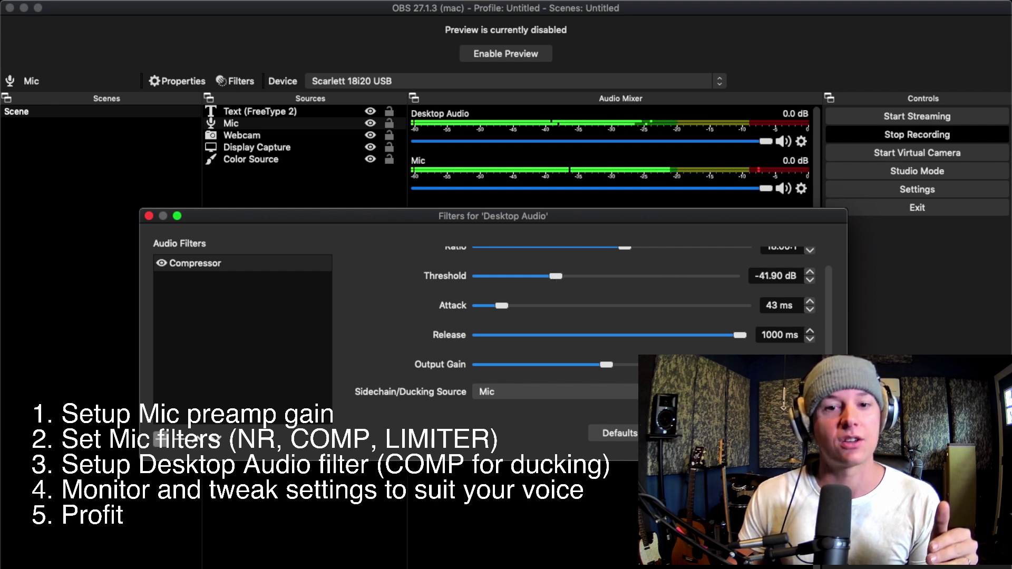
pyautogui.moveTo(847, 459); pyautogui.dragTo(887, 505)
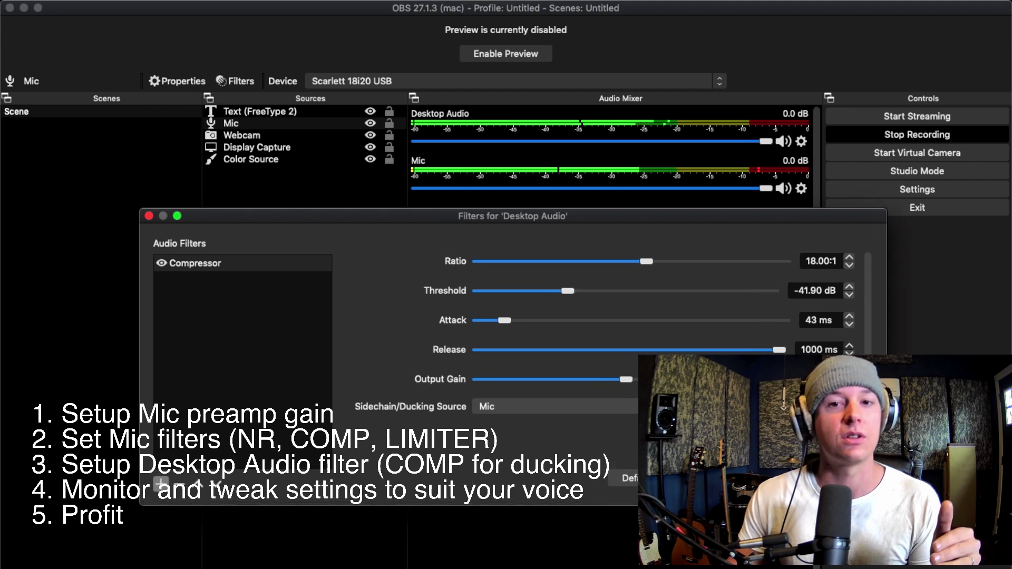
pyautogui.scroll(1, 870, 330)
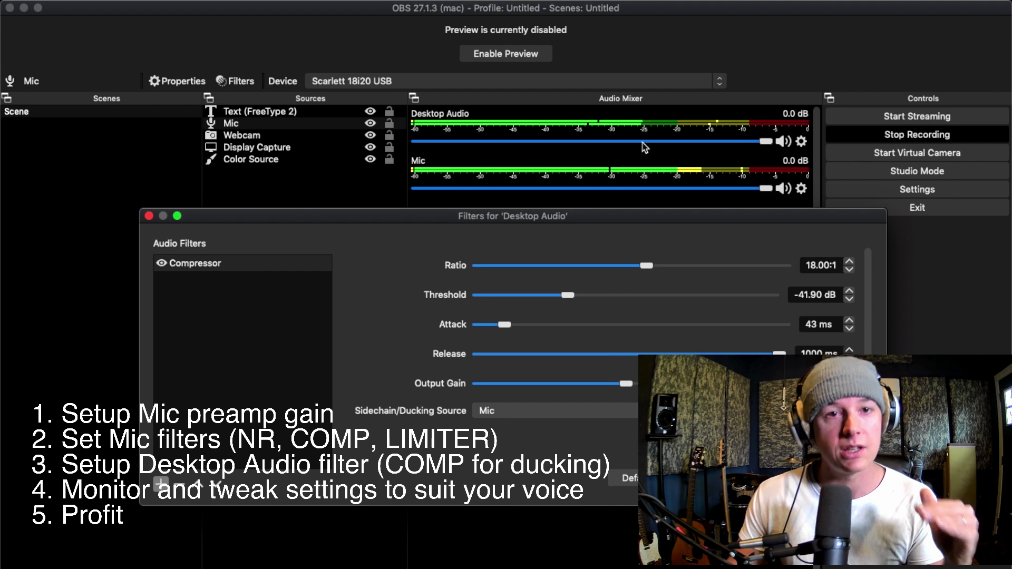
# Step: Select the Compressor filter and nudge the Desktop Audio filters window up
pyautogui.click(165, 265)
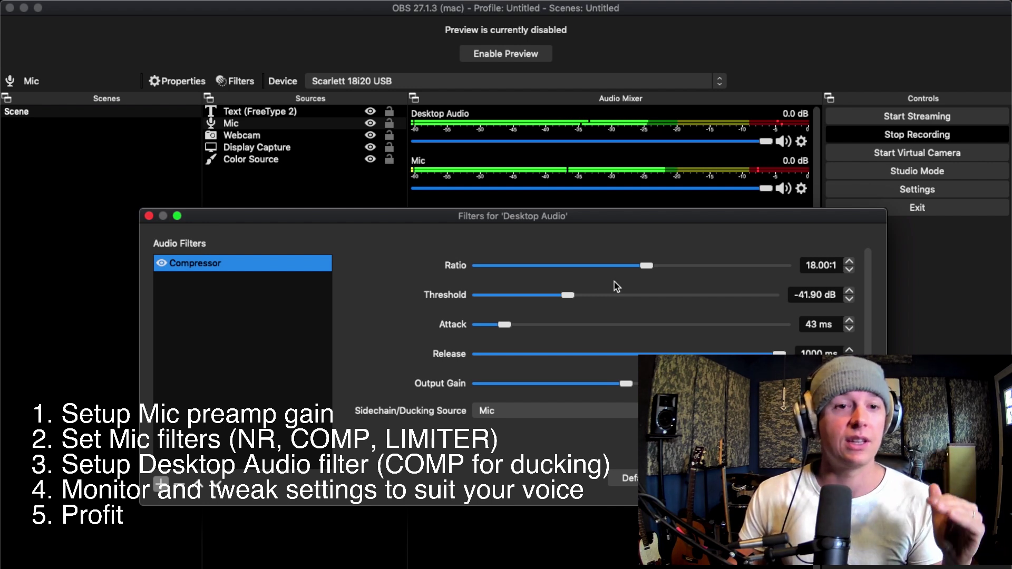
pyautogui.moveTo(654, 220); pyautogui.dragTo(654, 213)
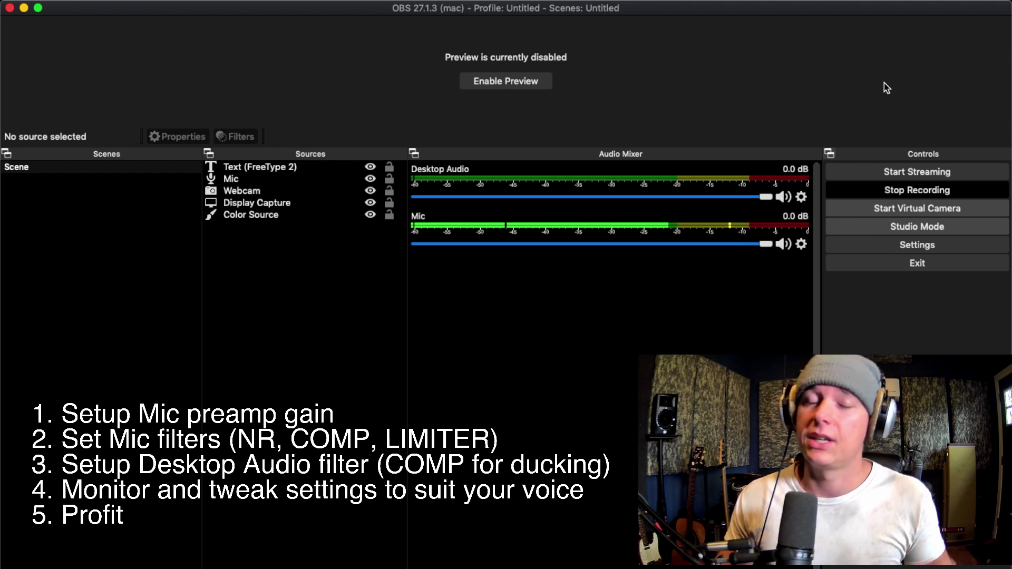
# Step: Reopen Desktop Audio's Filters window, widen it, and place it below the Audio Mixer
pyautogui.click(801, 197)
pyautogui.click(827, 331)
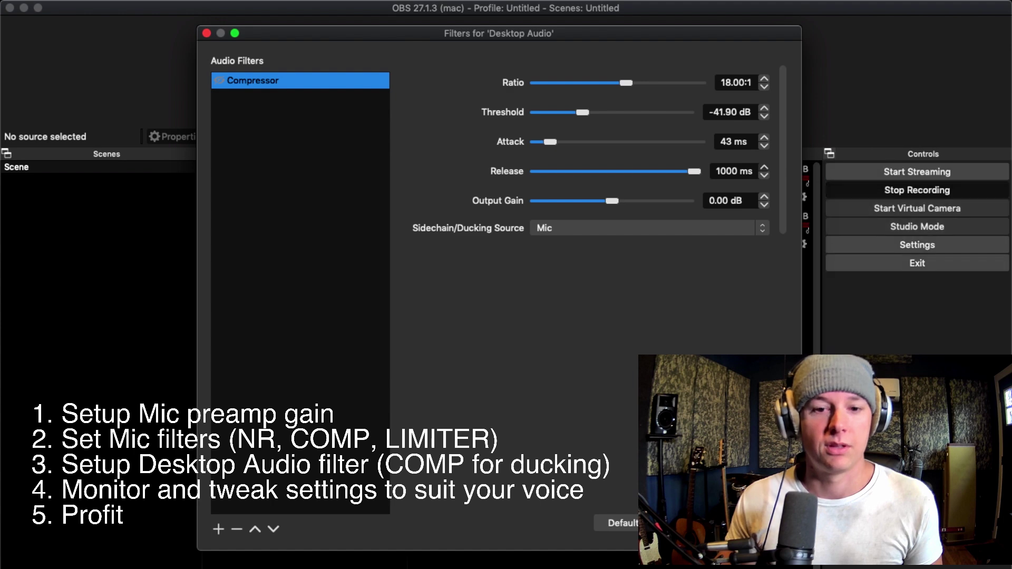
pyautogui.moveTo(800, 550); pyautogui.dragTo(879, 277)
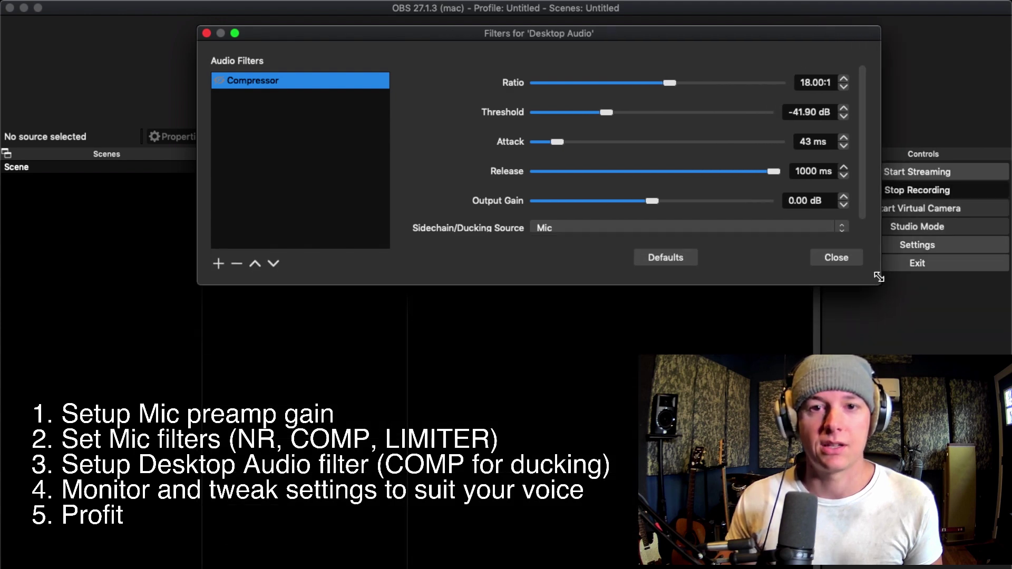
pyautogui.moveTo(874, 39); pyautogui.dragTo(785, 260)
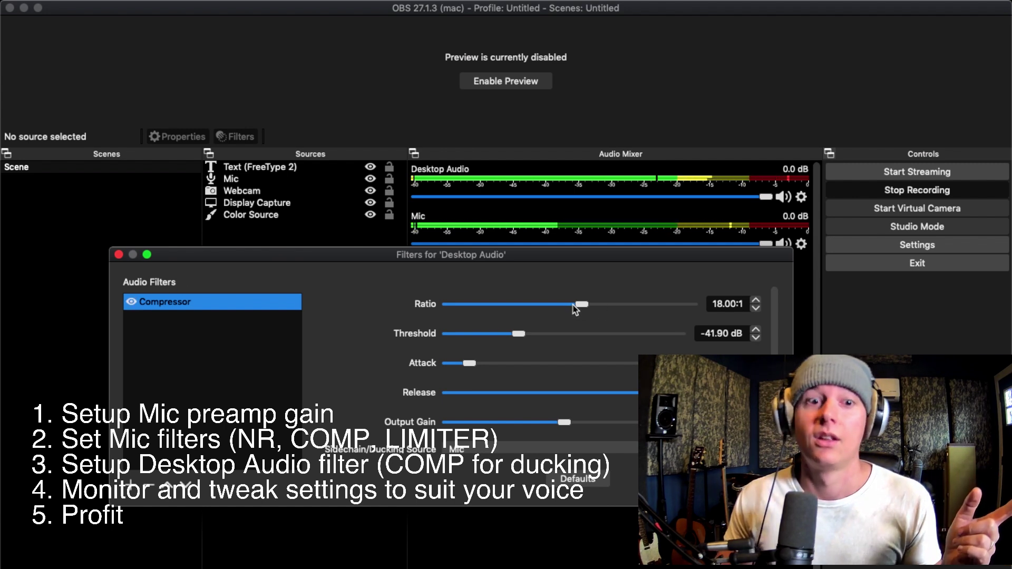
# Step: Drag the Desktop Audio compressor to a 9.50:1 ratio and -38.00 dB threshold
pyautogui.moveTo(582, 310); pyautogui.dragTo(532, 335)
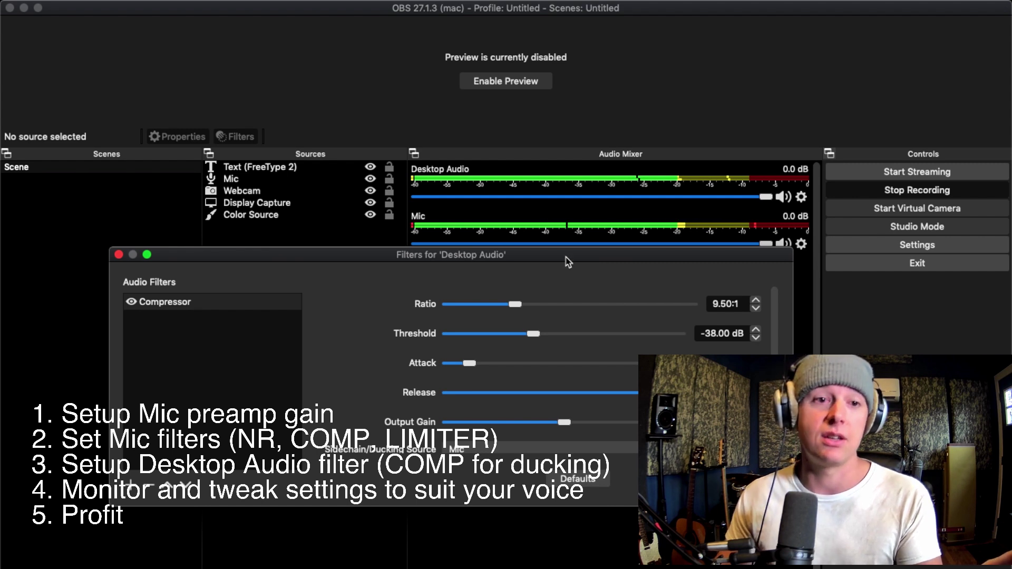
pyautogui.moveTo(563, 256); pyautogui.dragTo(583, 259)
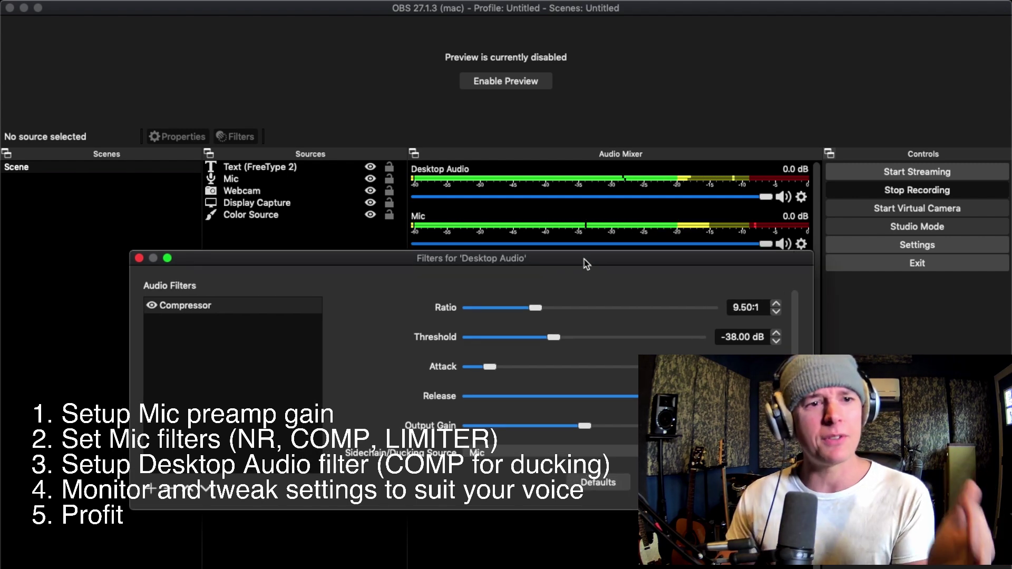